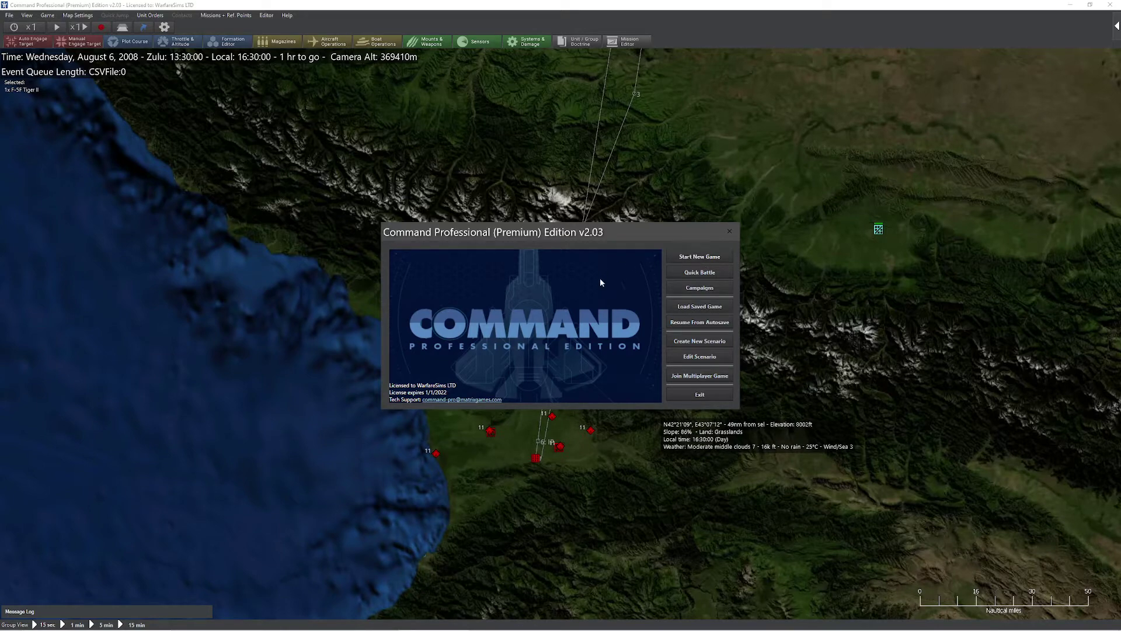
# Step: Dismiss the start screen to reveal the Caucasus and Black Sea scenario map
pyautogui.click(699, 341)
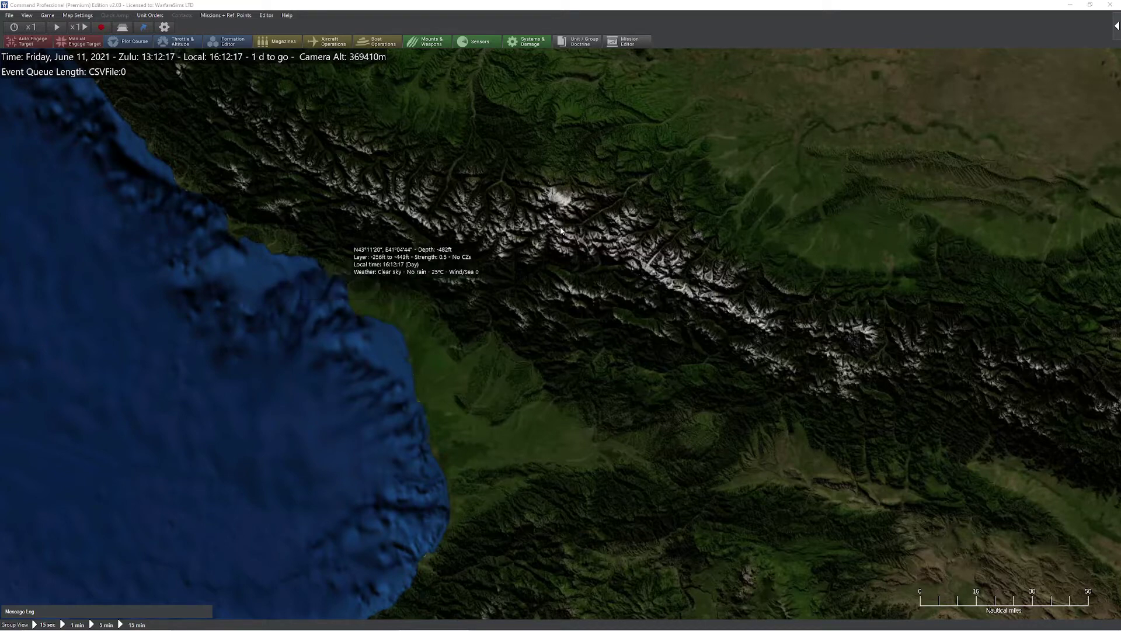
# Step: Open EventExport.ini from the Config folder in Notepad
pyautogui.hotkey('alt', 'Tab')
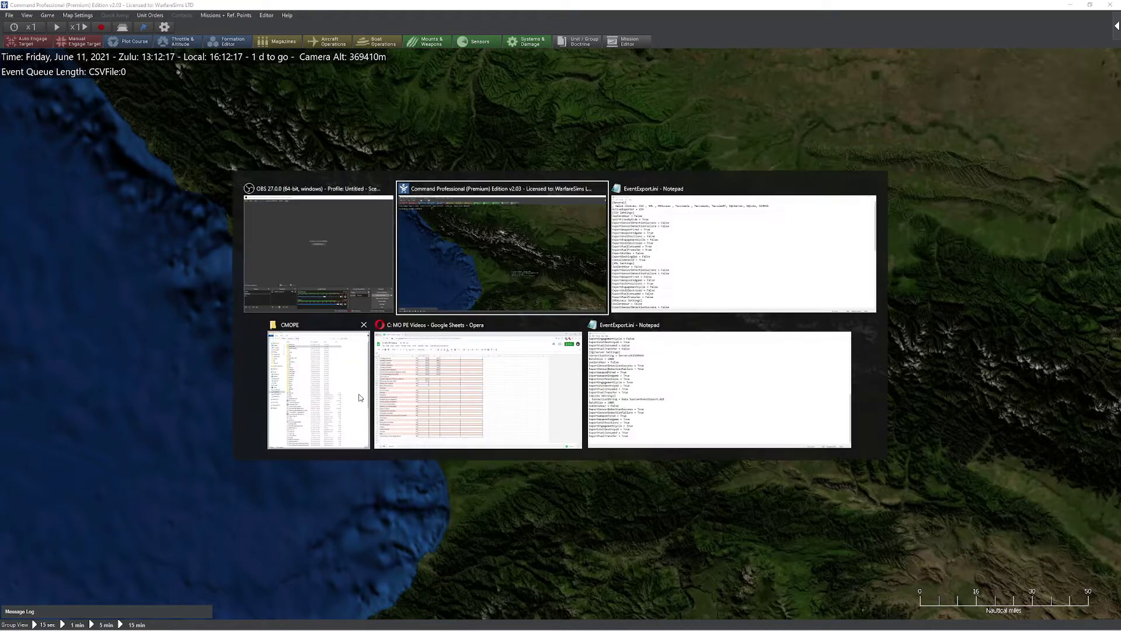
pyautogui.click(344, 397)
pyautogui.doubleClick(704, 126)
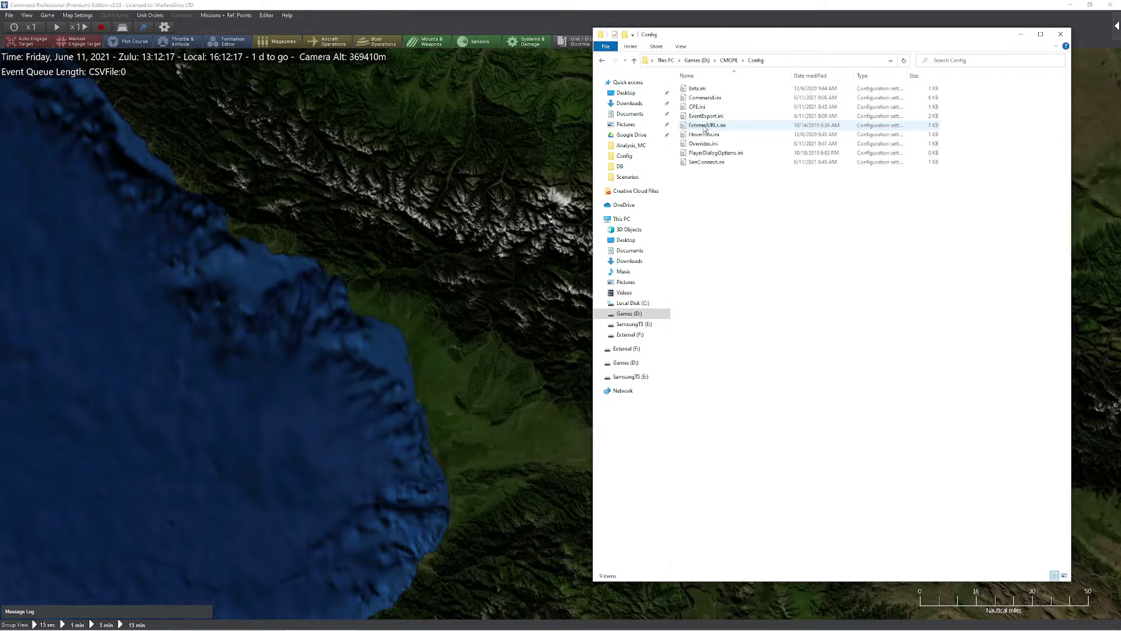
pyautogui.doubleClick(705, 116)
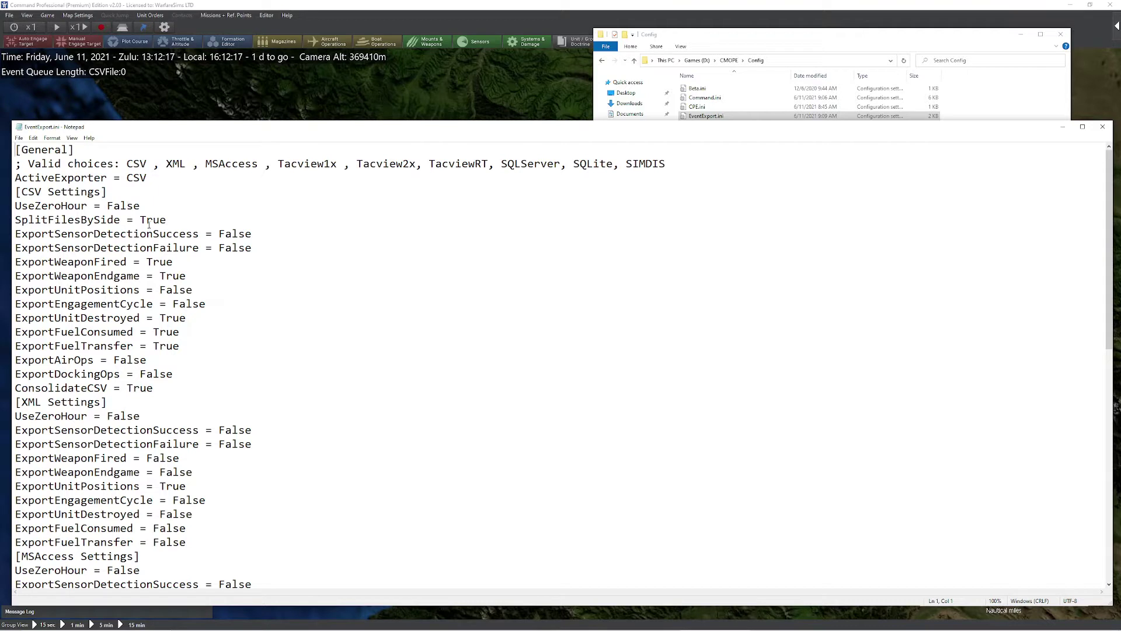
# Step: Highlight the ExportWeaponFired setting and ActiveExporter = CSV in EventExport.ini
pyautogui.moveTo(28, 263); pyautogui.dragTo(158, 262)
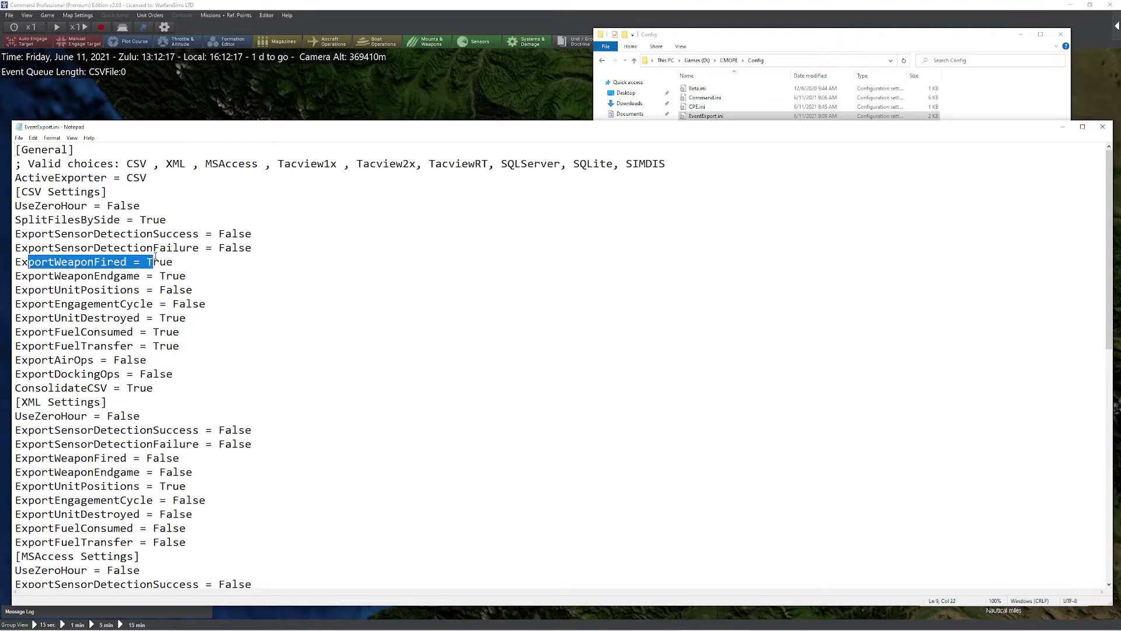
pyautogui.click(158, 263)
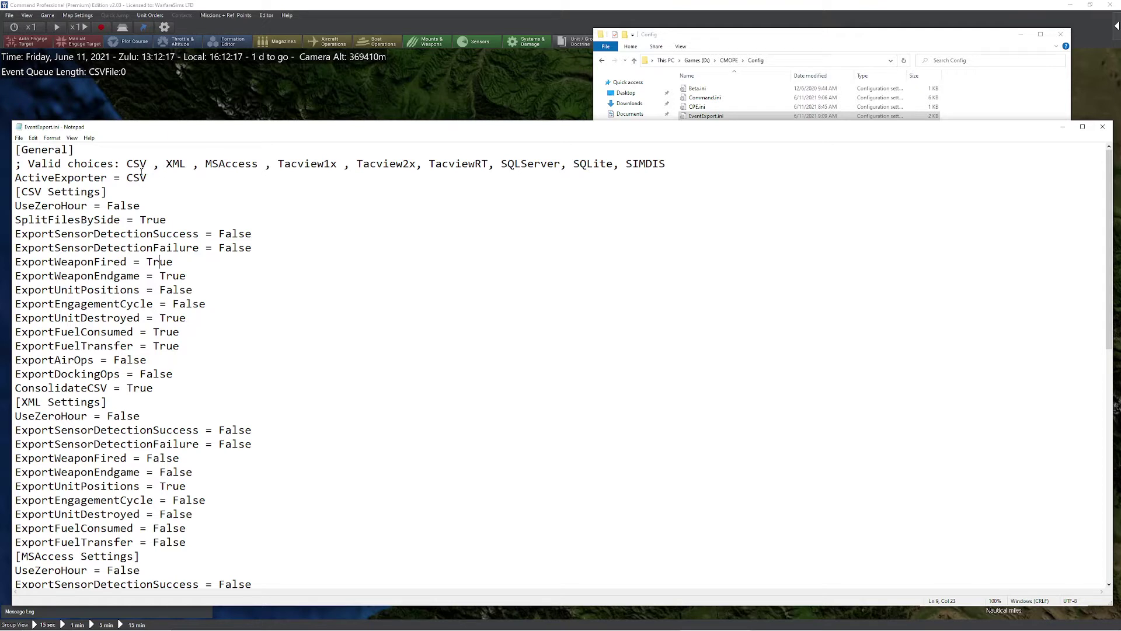
pyautogui.moveTo(147, 178); pyautogui.dragTo(127, 178)
pyautogui.click(132, 234)
# Step: Start a Monte Carlo Analysis from the Editor menu with Testa.scen as the scenario
pyautogui.click(487, 100)
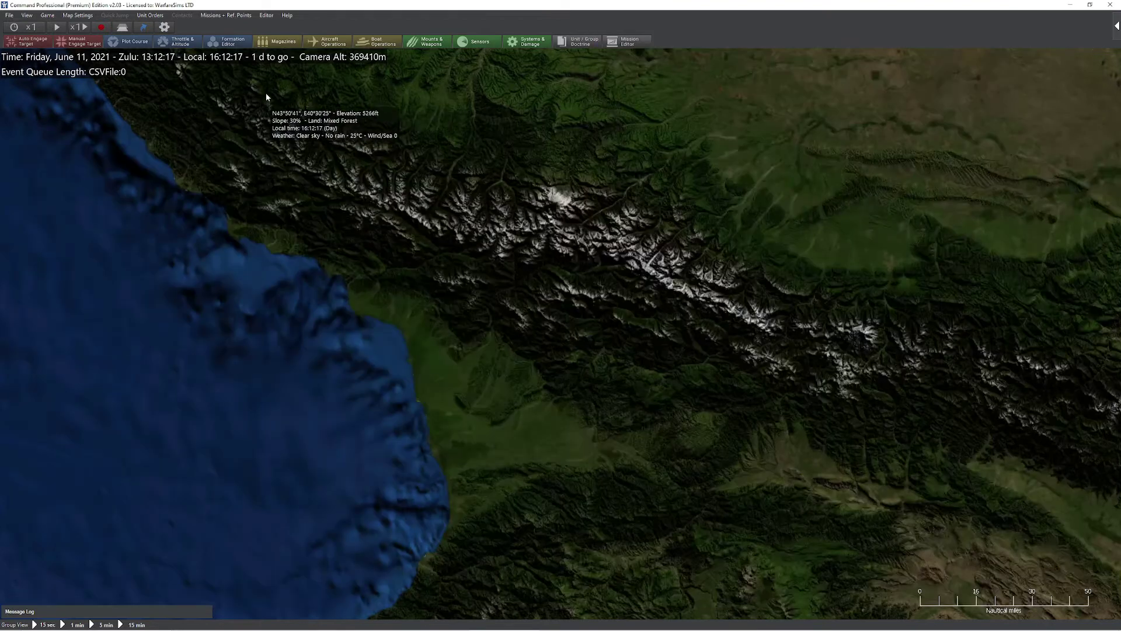
pyautogui.click(266, 15)
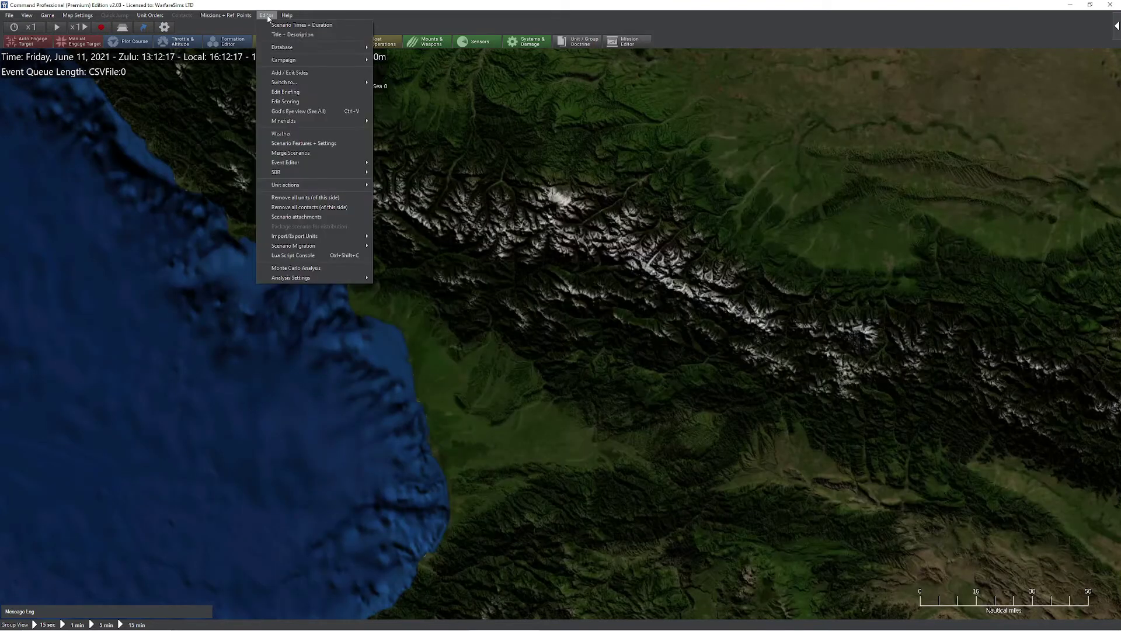
pyautogui.click(312, 268)
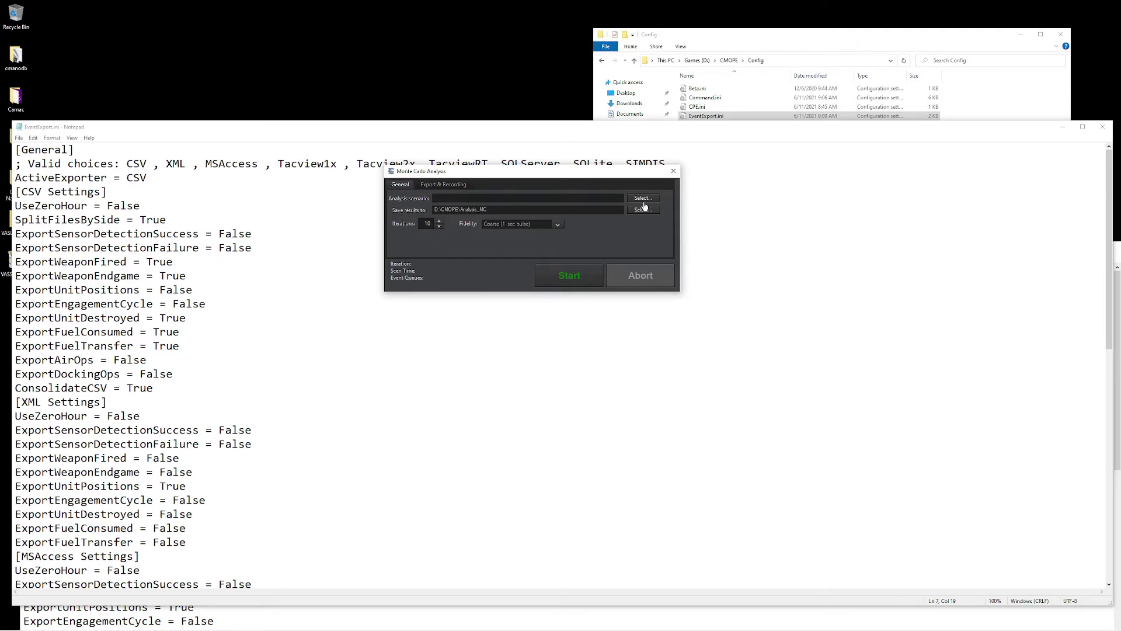
pyautogui.click(643, 200)
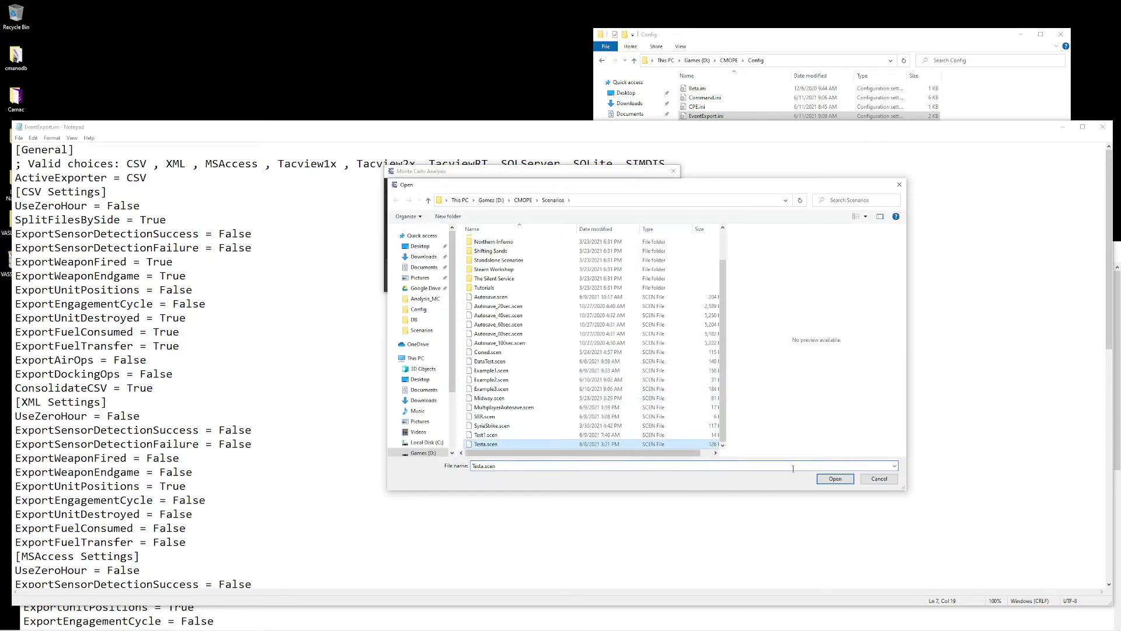
pyautogui.press('Return')
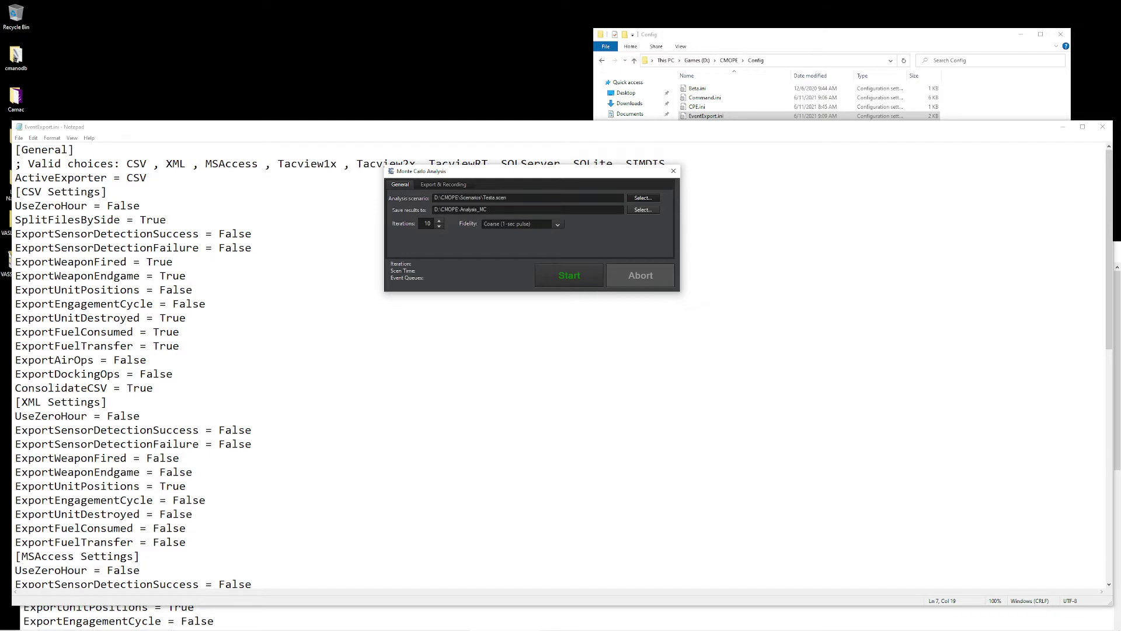
# Step: Lower the iterations to 5 and keep Coarse (1-sec pulse) fidelity
pyautogui.click(439, 227)
pyautogui.click(439, 227)
pyautogui.click(439, 227)
pyautogui.click(439, 227)
pyautogui.click(439, 227)
pyautogui.click(558, 225)
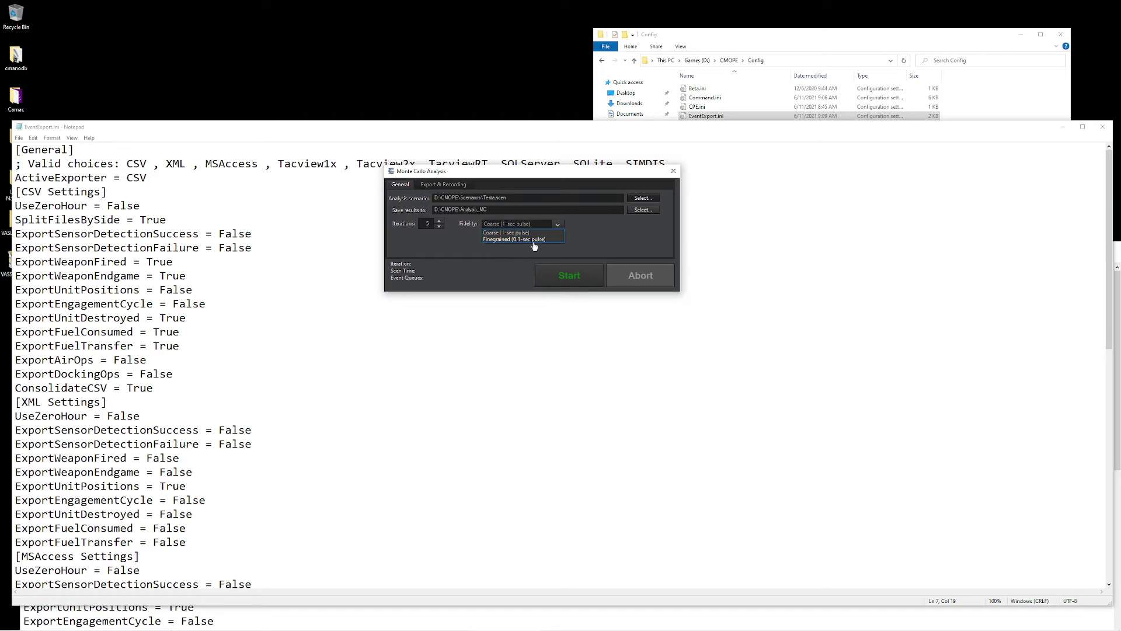
pyautogui.click(503, 253)
pyautogui.click(442, 185)
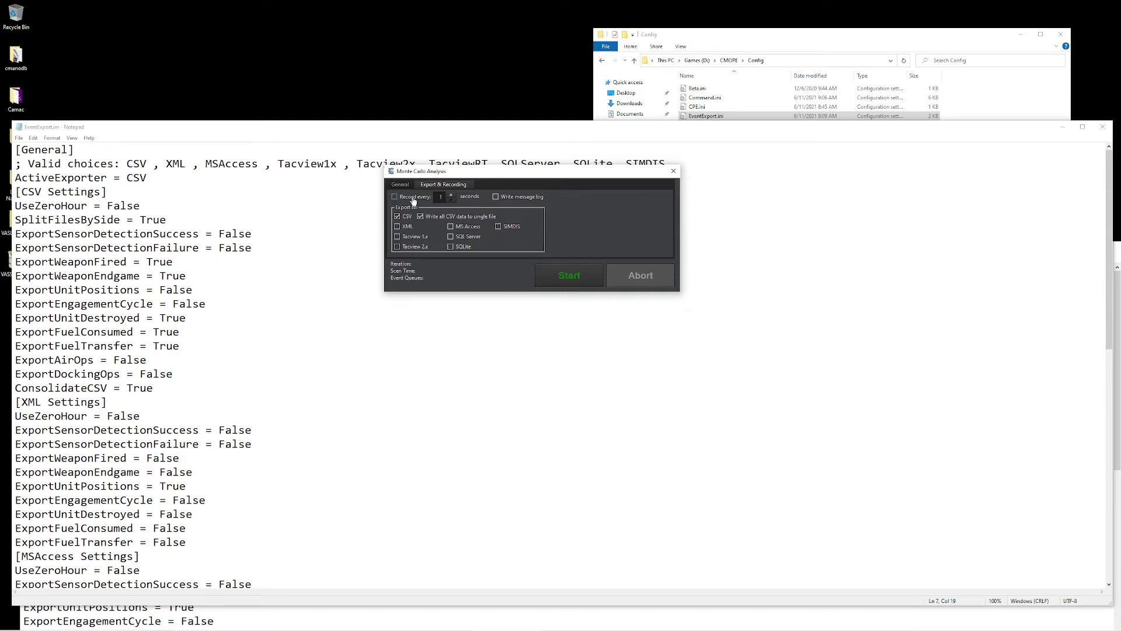
# Step: Record every 5 seconds and export to Tacview 2.x and SIMDIS alongside CSV
pyautogui.click(413, 201)
pyautogui.click(451, 195)
pyautogui.click(451, 195)
pyautogui.click(512, 228)
# Step: Start the Monte Carlo analysis and let it run until it reports Analysis complete
pyautogui.click(571, 280)
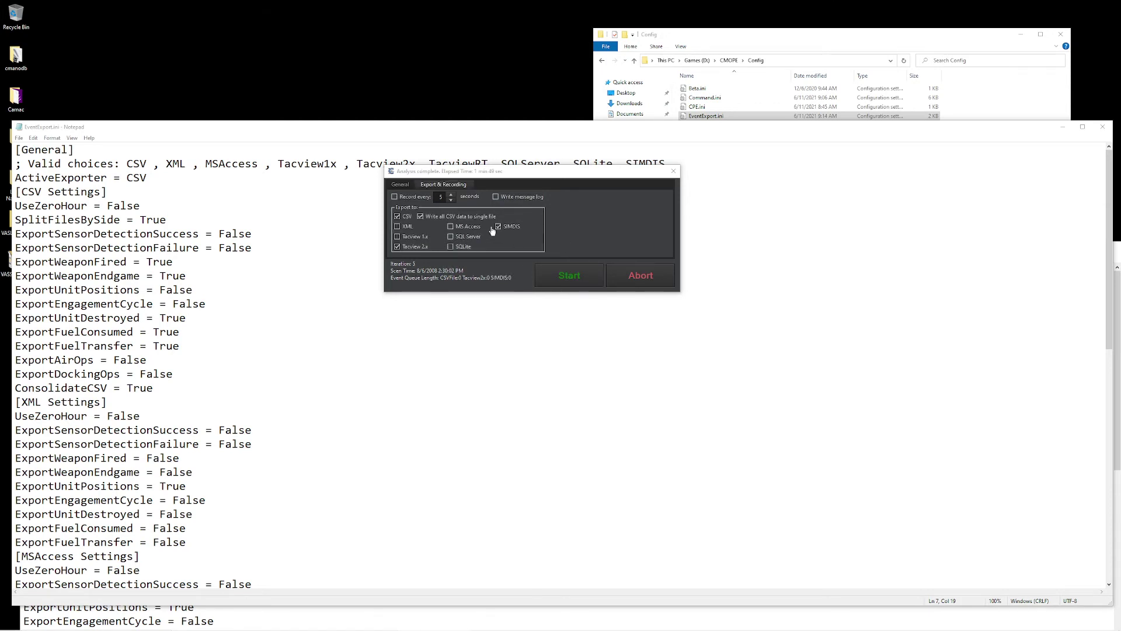
# Step: Close the finished analysis window and open the Analysis_MC folder under CMOPE
pyautogui.click(706, 115)
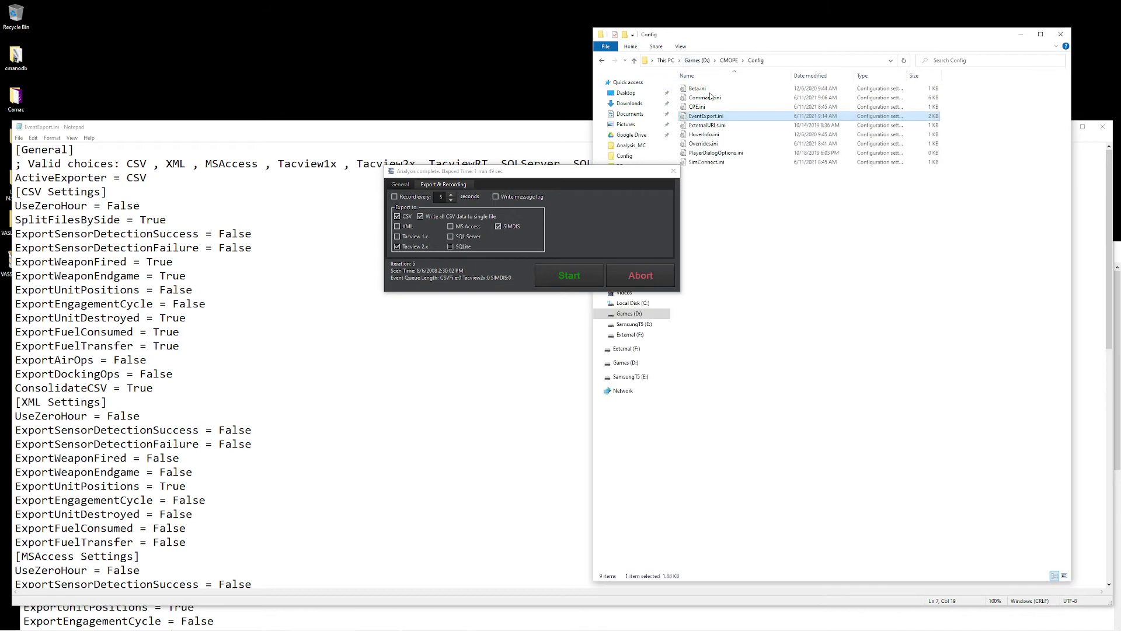
pyautogui.click(672, 172)
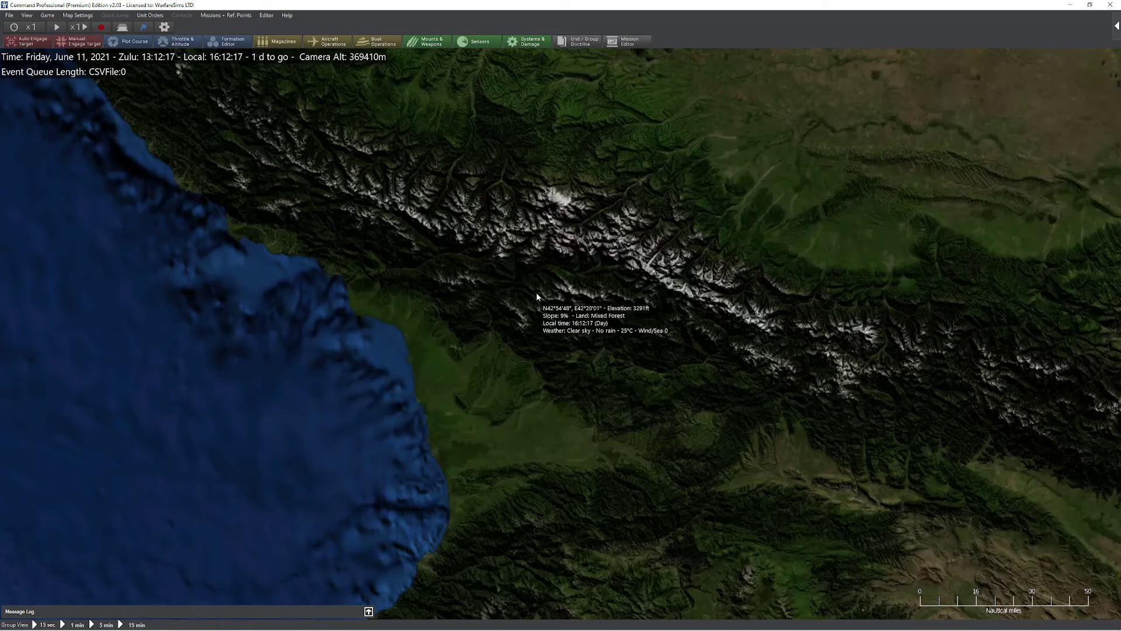
pyautogui.hotkey('alt', 'Tab')
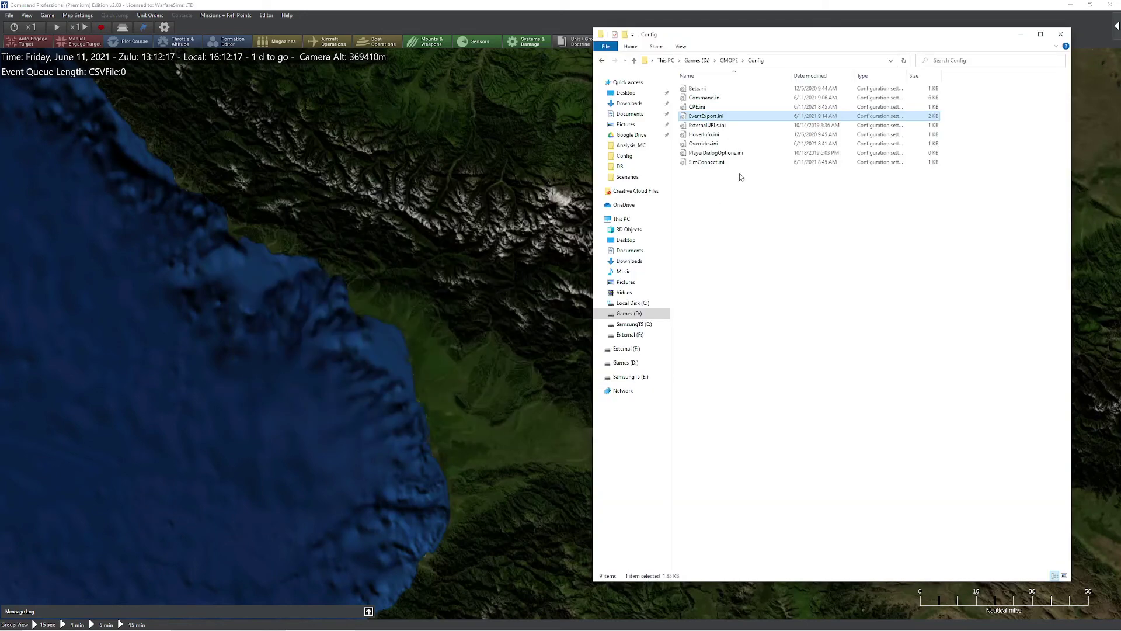
pyautogui.click(739, 193)
pyautogui.hotkey('alt', 'Left')
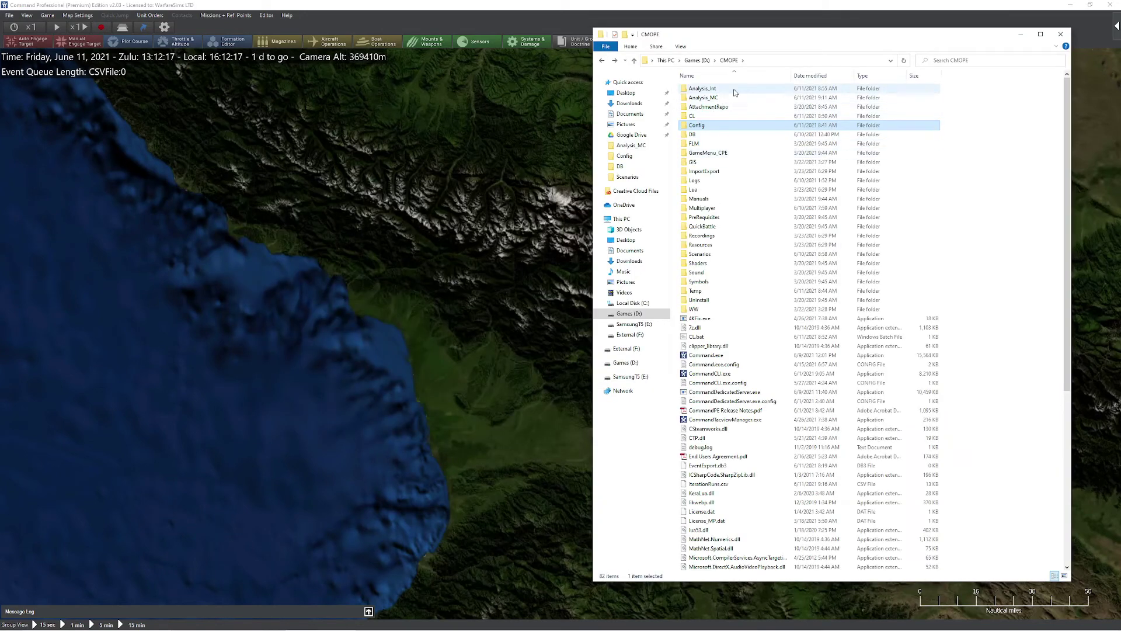
pyautogui.doubleClick(761, 97)
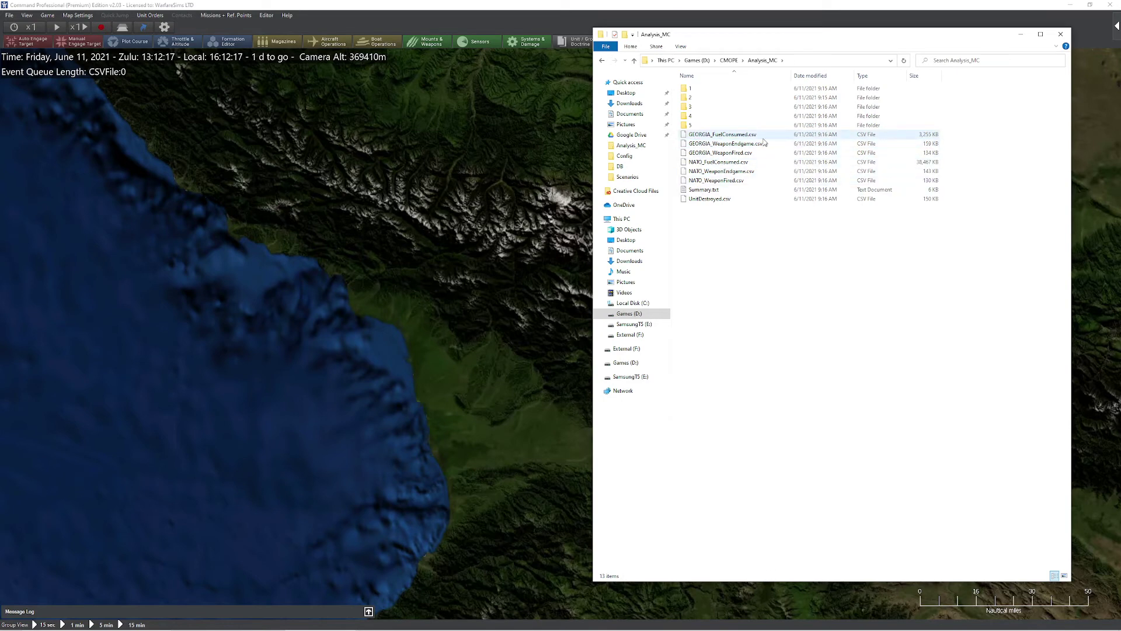
# Step: Open Summary.txt and scroll through each iteration's Georgia and NATO losses and expenditures
pyautogui.doubleClick(719, 192)
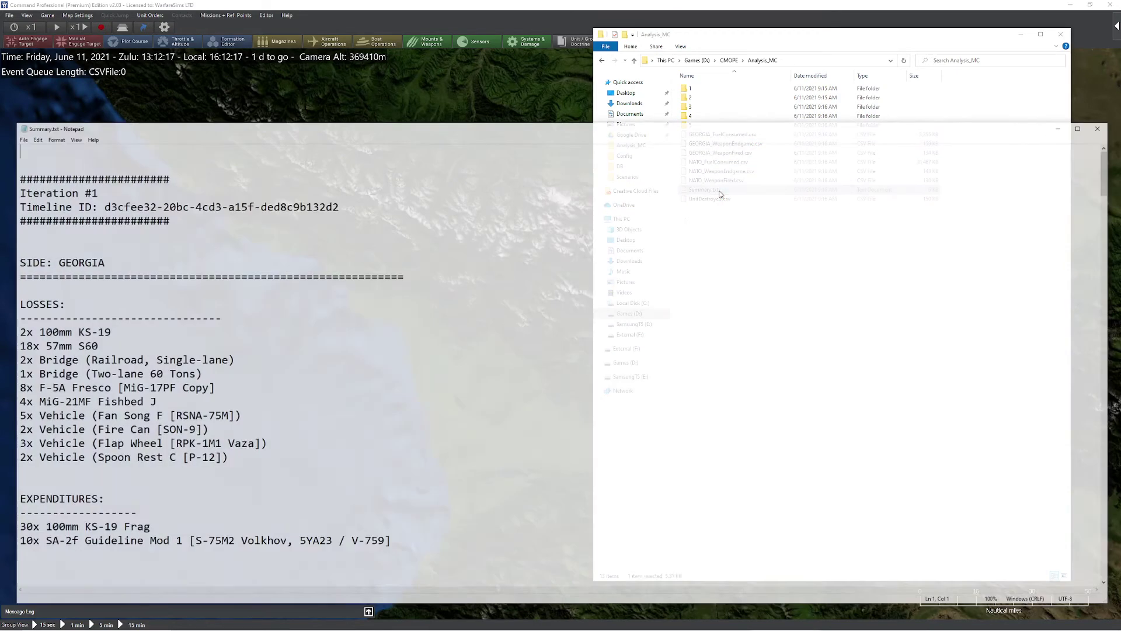
pyautogui.scroll(-2, 407, 282)
pyautogui.scroll(-15, 408, 282)
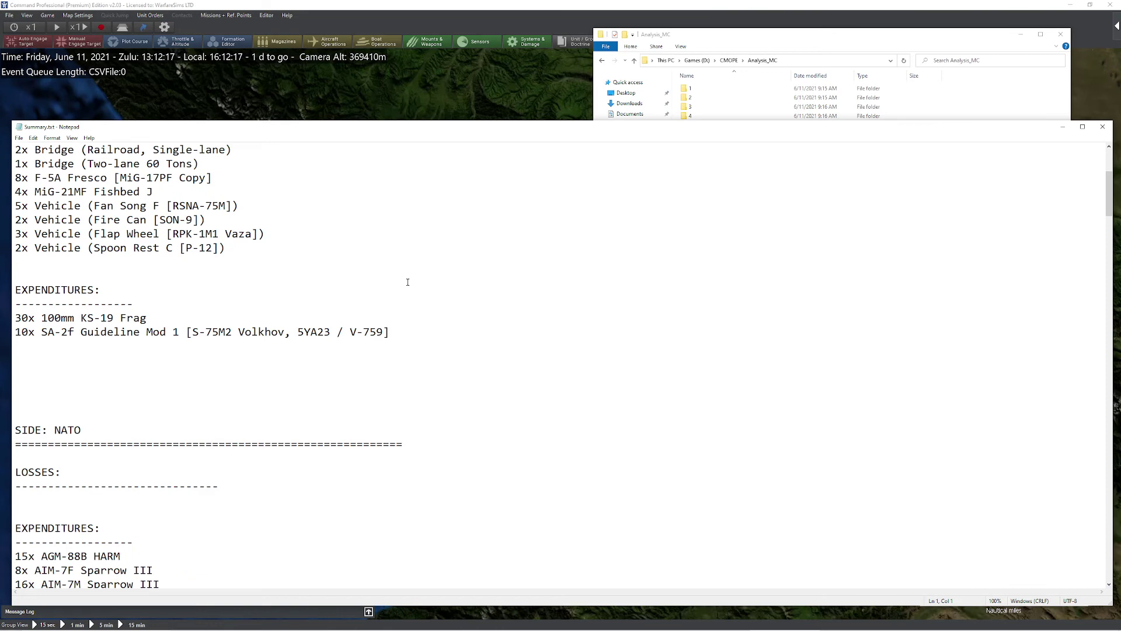
pyautogui.scroll(-18, 406, 277)
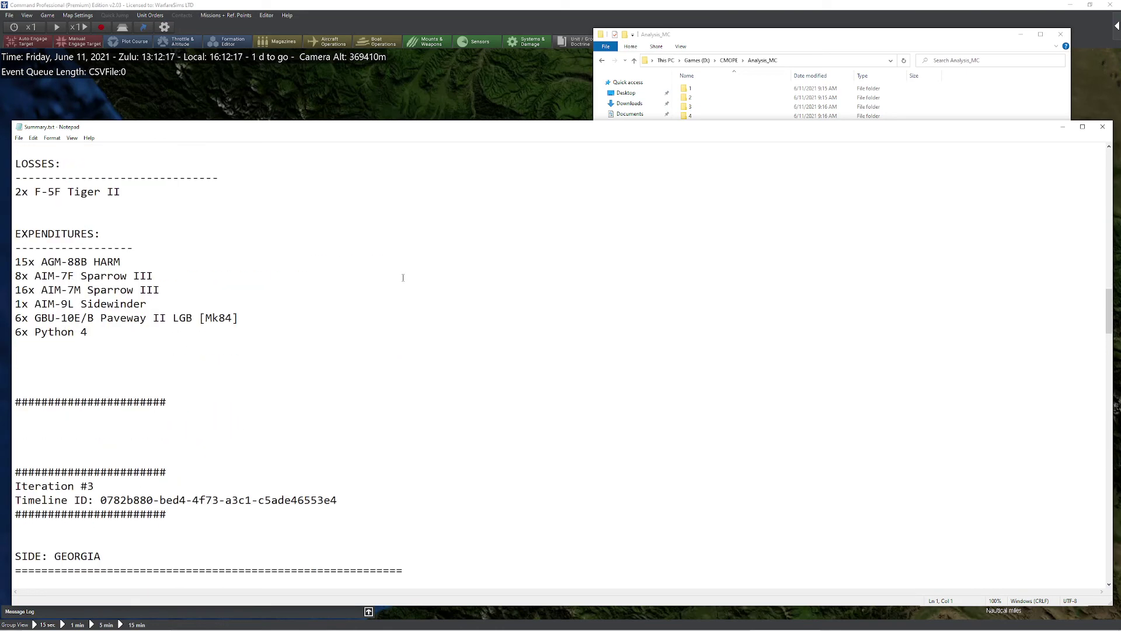
pyautogui.scroll(-5, 409, 276)
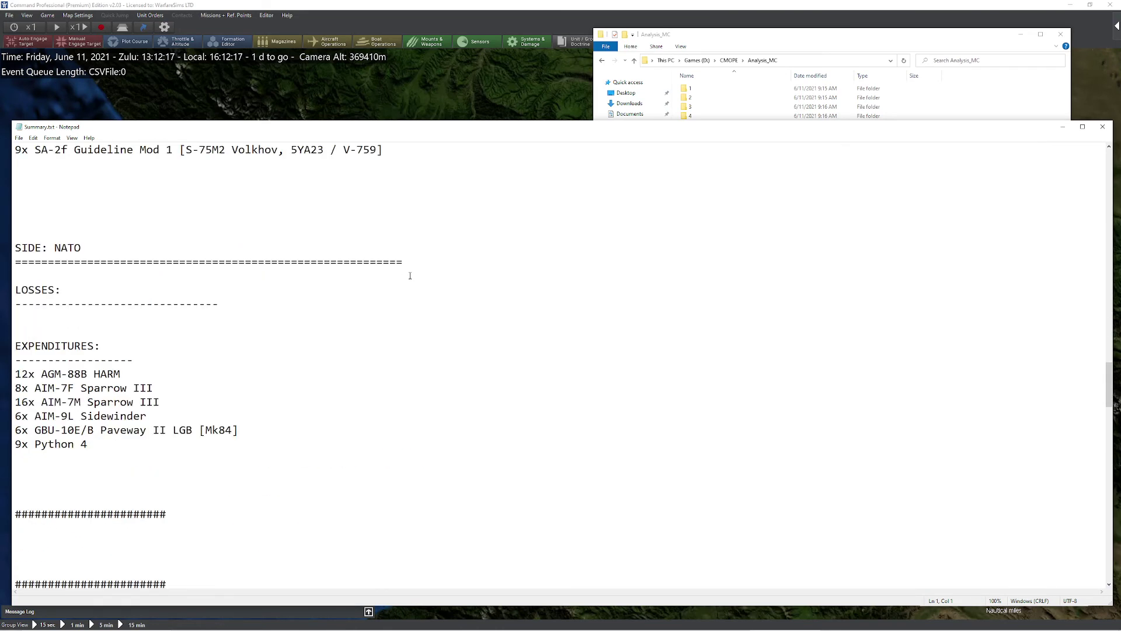
pyautogui.scroll(-16, 219, 323)
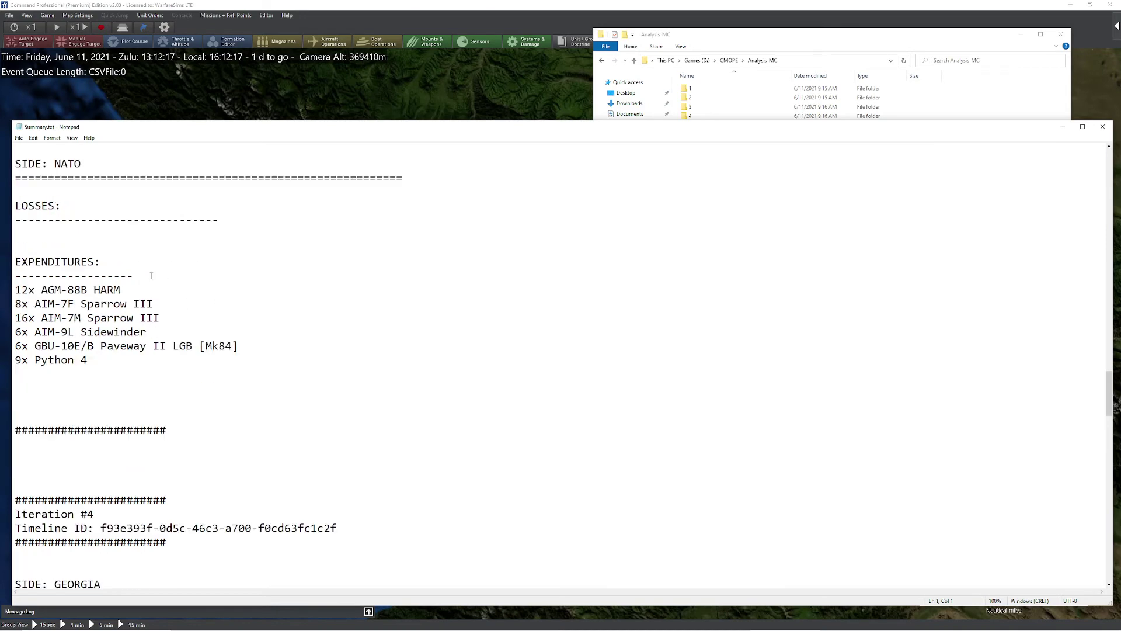
pyautogui.scroll(-18, 290, 284)
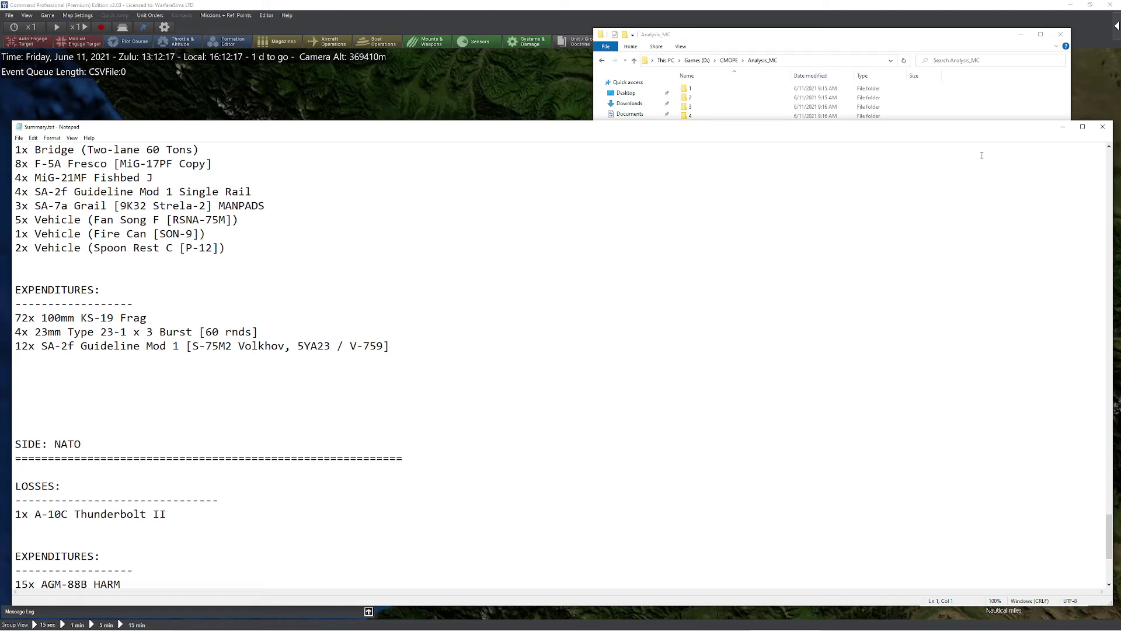
# Step: Close Summary.txt and open iteration folder 1 with EndState.xml, SIMDIS.asi and Tacview2x.acmi
pyautogui.click(1098, 131)
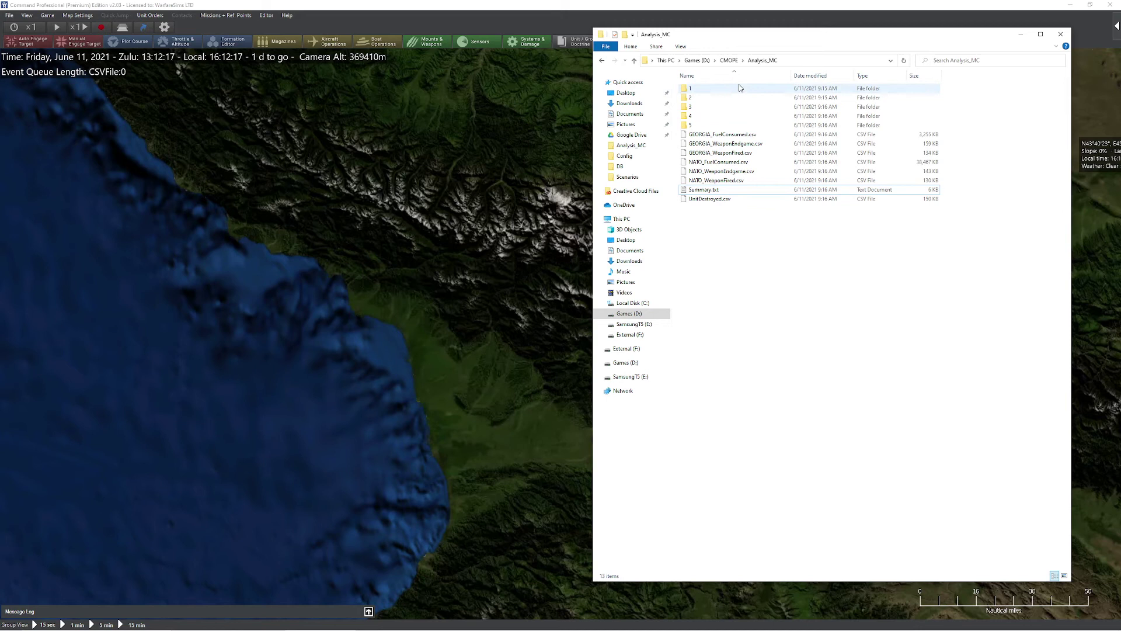
pyautogui.doubleClick(692, 88)
pyautogui.hotkey('alt', 'Left')
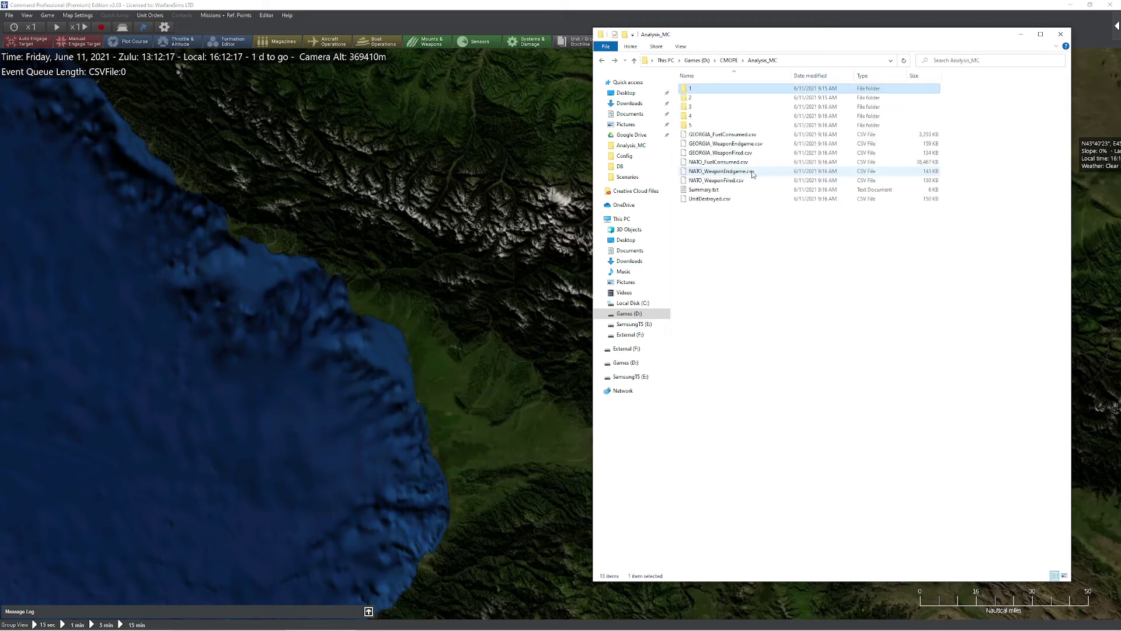
pyautogui.doubleClick(694, 89)
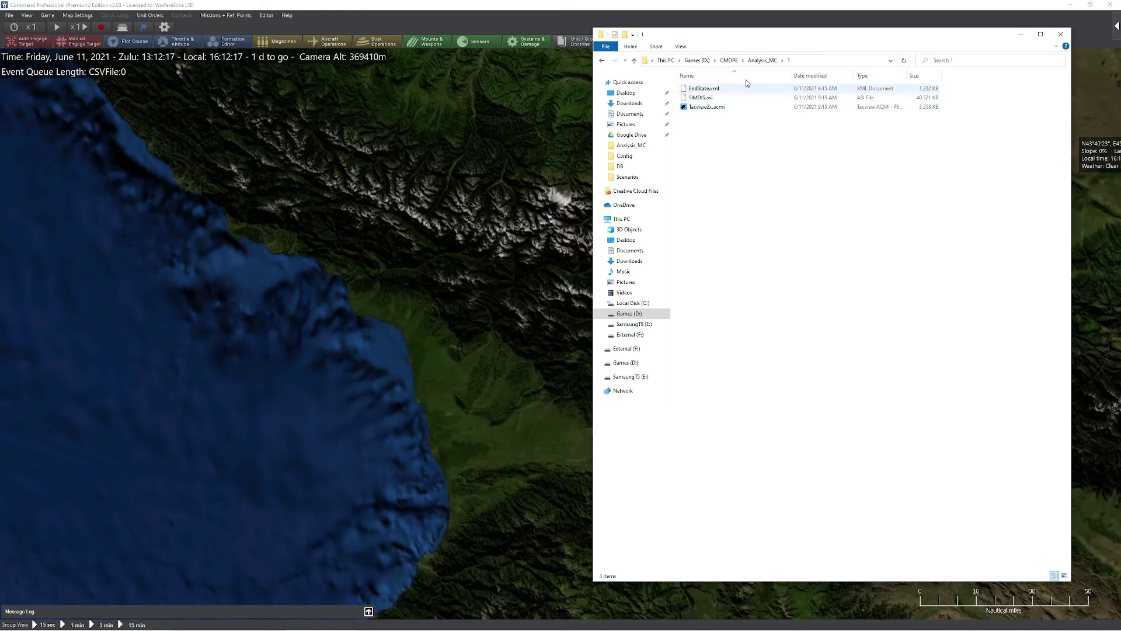
pyautogui.hotkey('alt', 'Left')
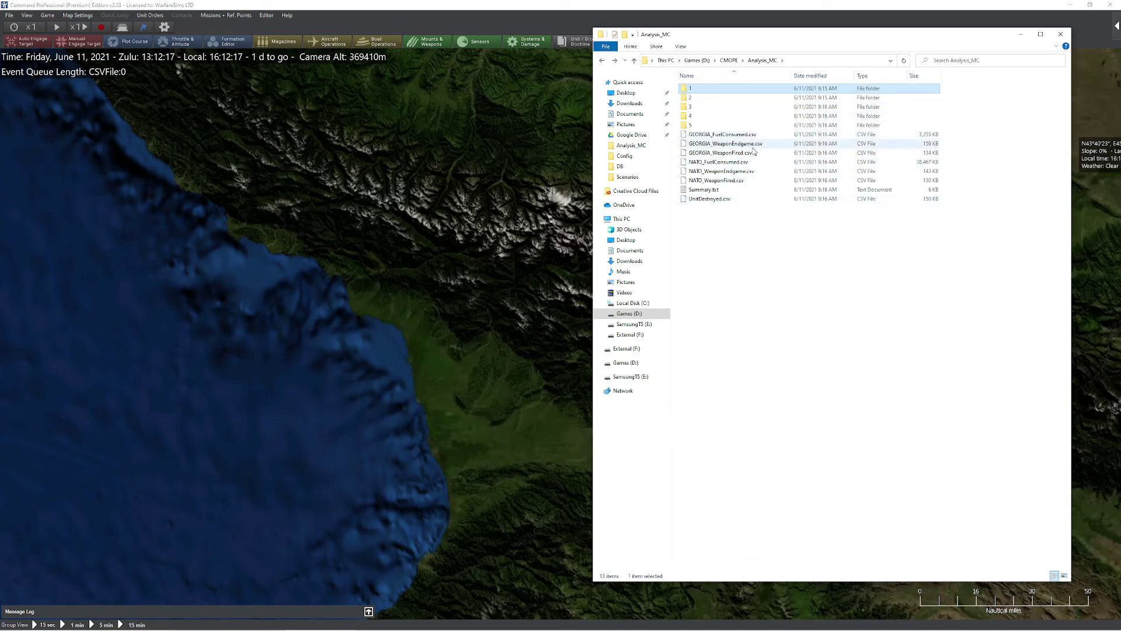
pyautogui.doubleClick(721, 89)
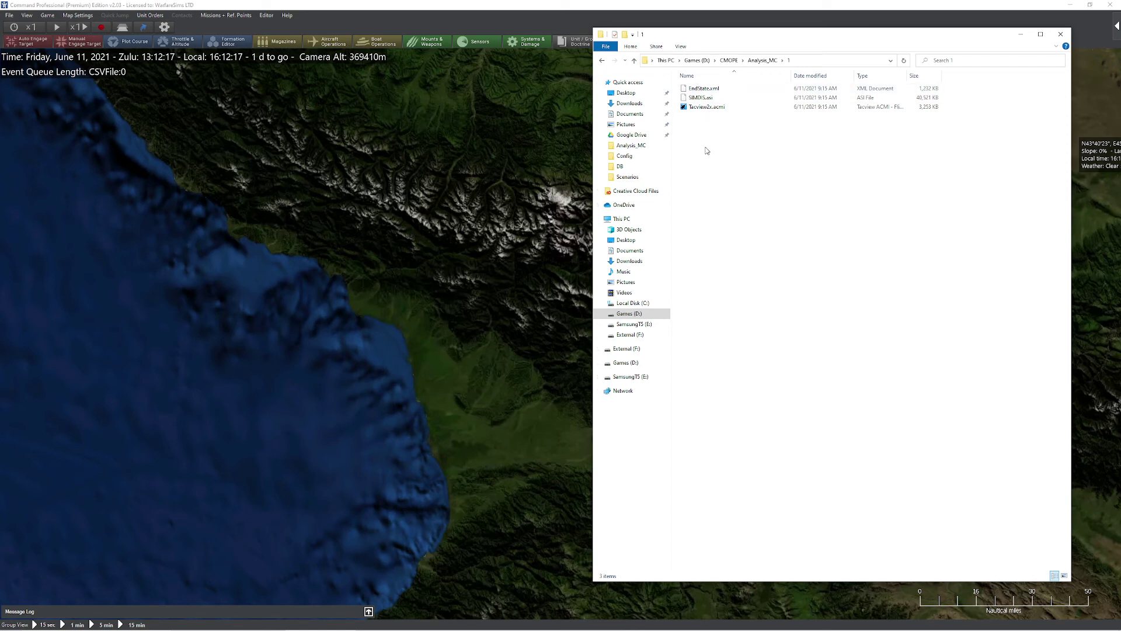
pyautogui.doubleClick(703, 88)
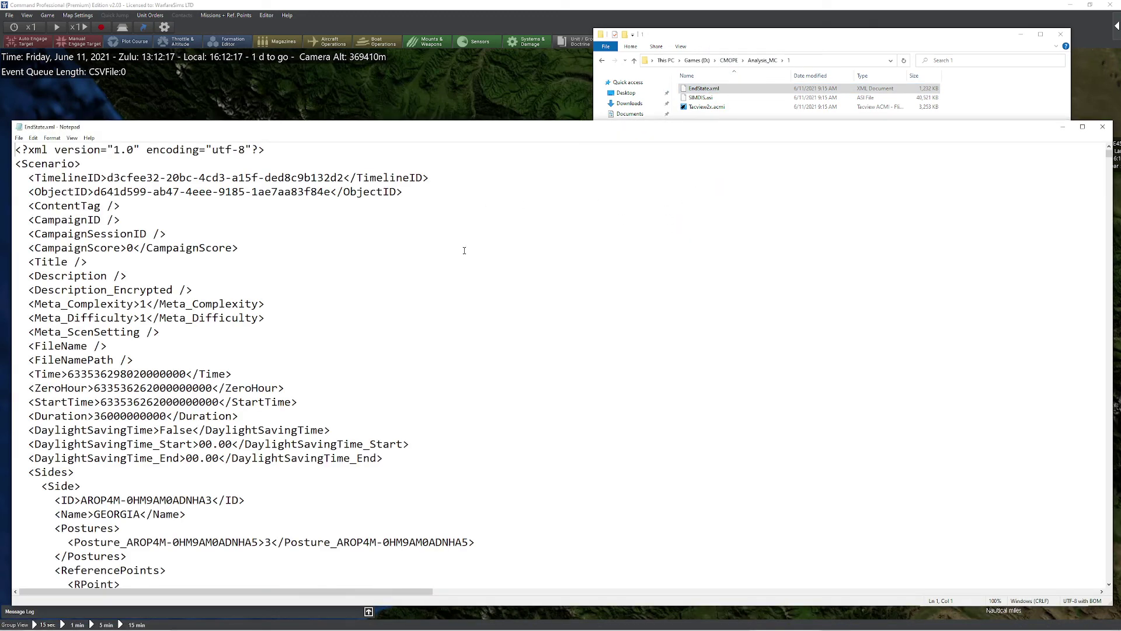
pyautogui.scroll(-20, 441, 257)
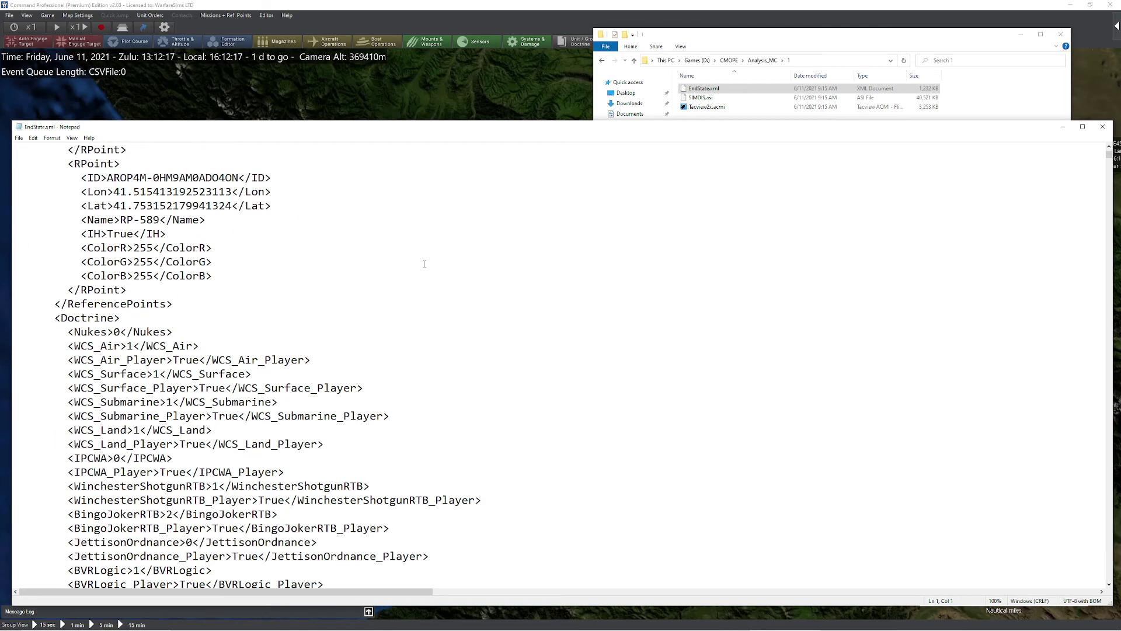
pyautogui.scroll(-10, 425, 263)
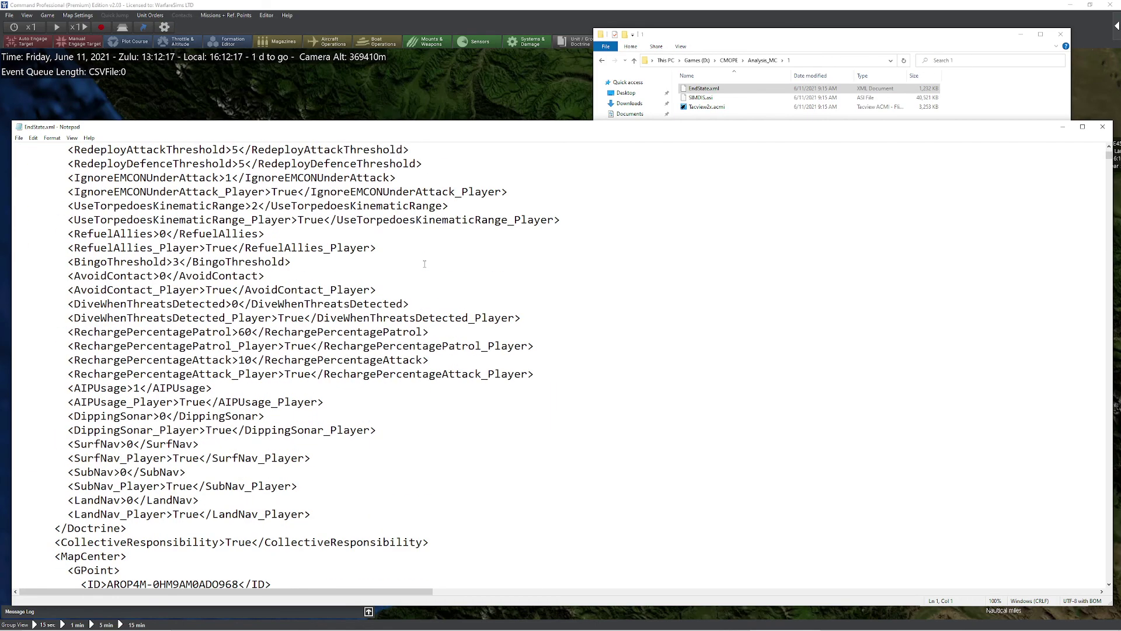
pyautogui.scroll(-9, 424, 264)
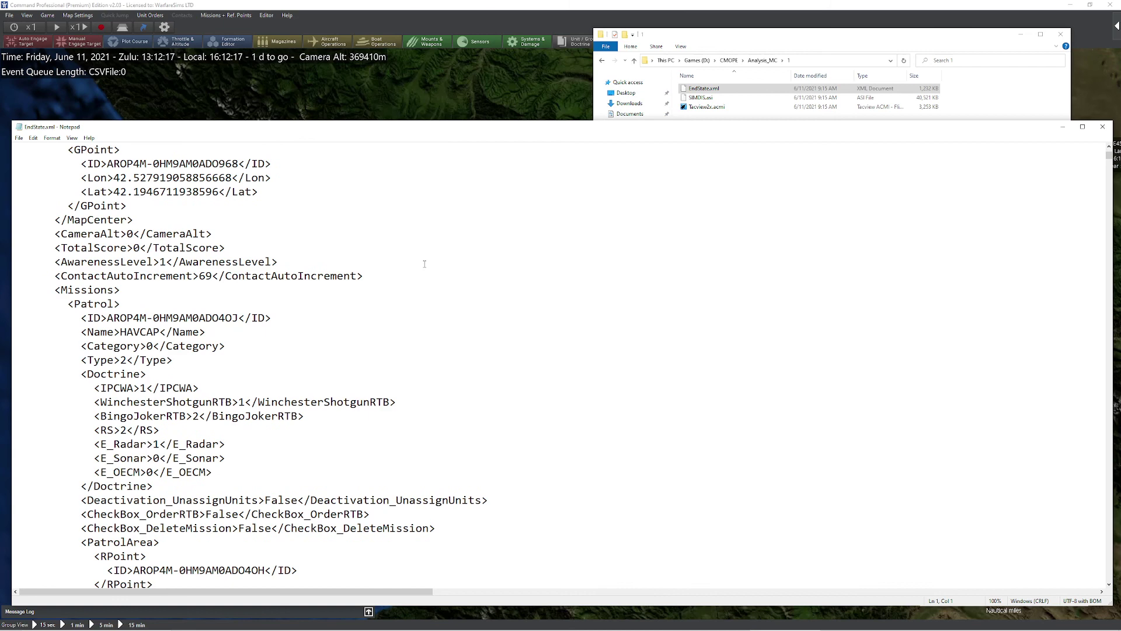
pyautogui.click(1102, 126)
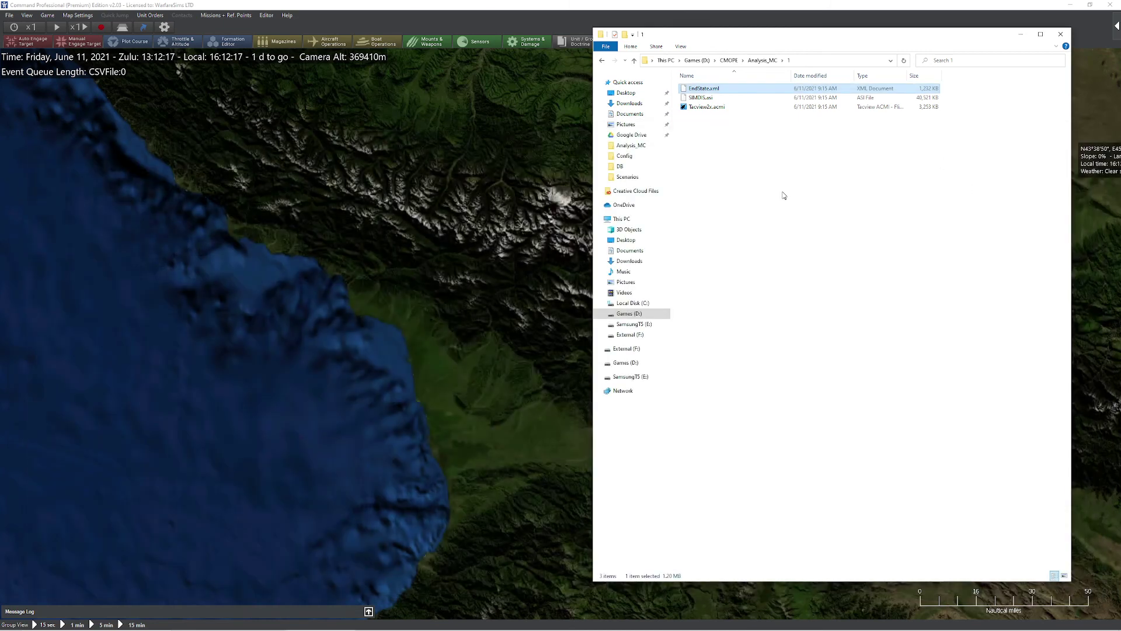